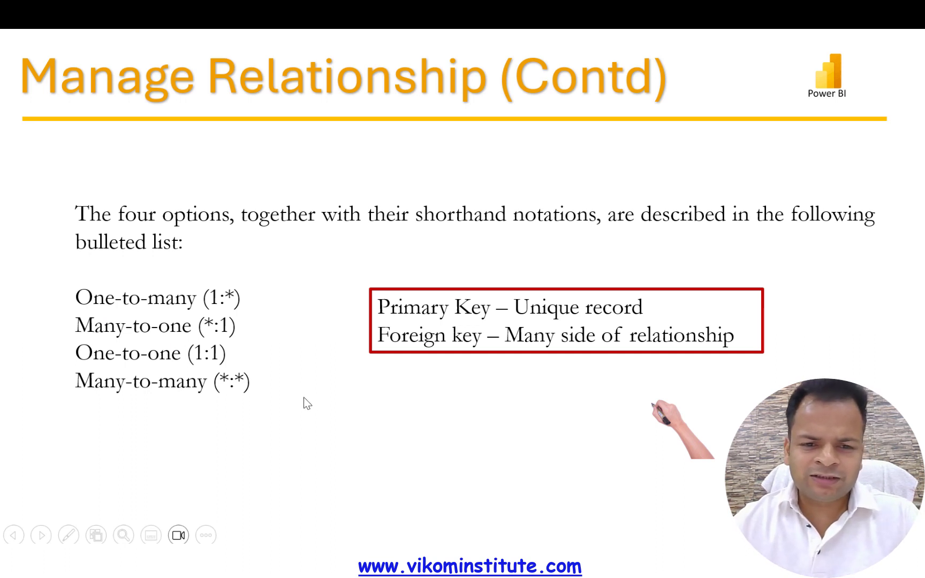
# Step: Switch to Power BI, open the report page and remove CategoryName from the matrix's rows
pyautogui.hotkey('alt', 'Tab')
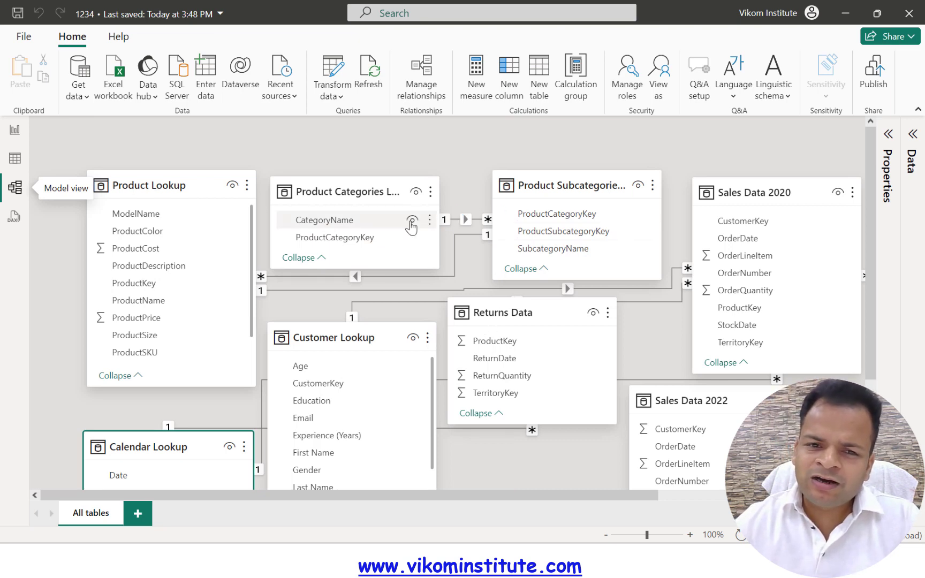
pyautogui.moveTo(559, 194)
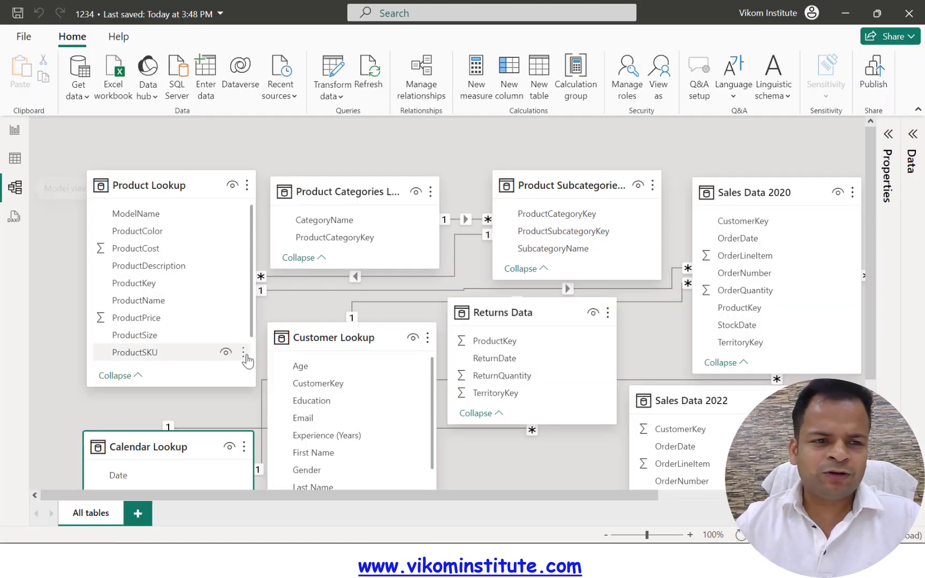
pyautogui.click(15, 133)
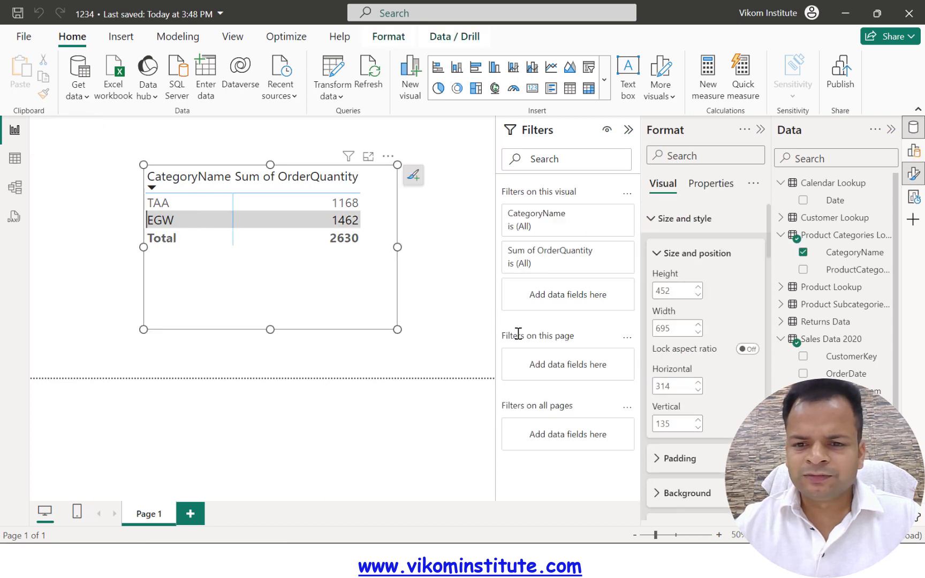
pyautogui.click(914, 173)
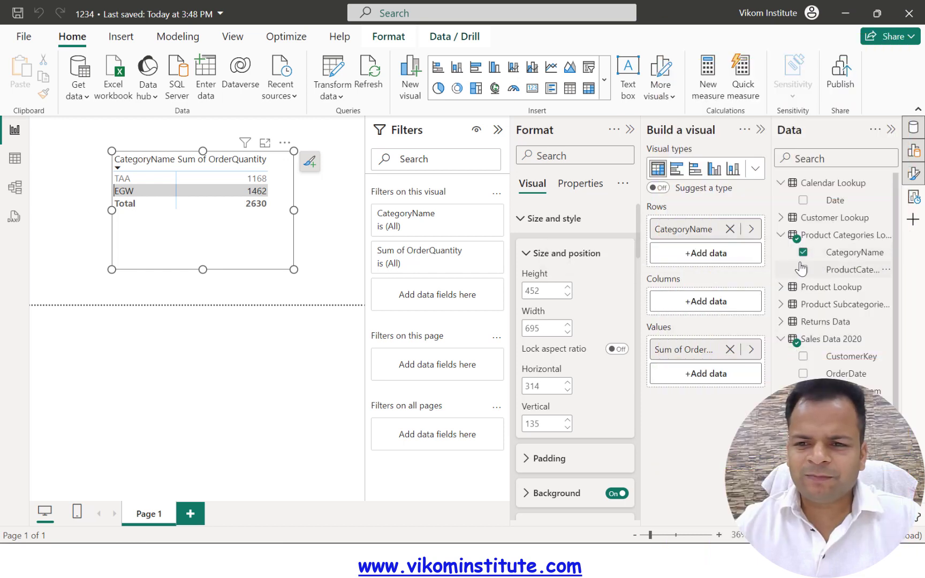
pyautogui.click(730, 229)
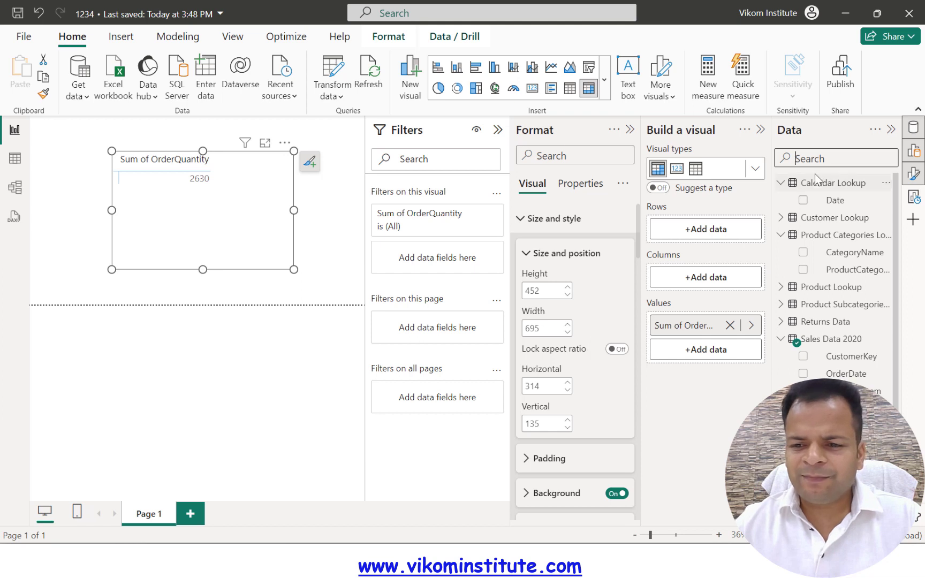
# Step: Search the fields for "produ", use ProductKey from Sales Data 2020 as the matrix's rows, and enlarge the matrix
pyautogui.write('produ')
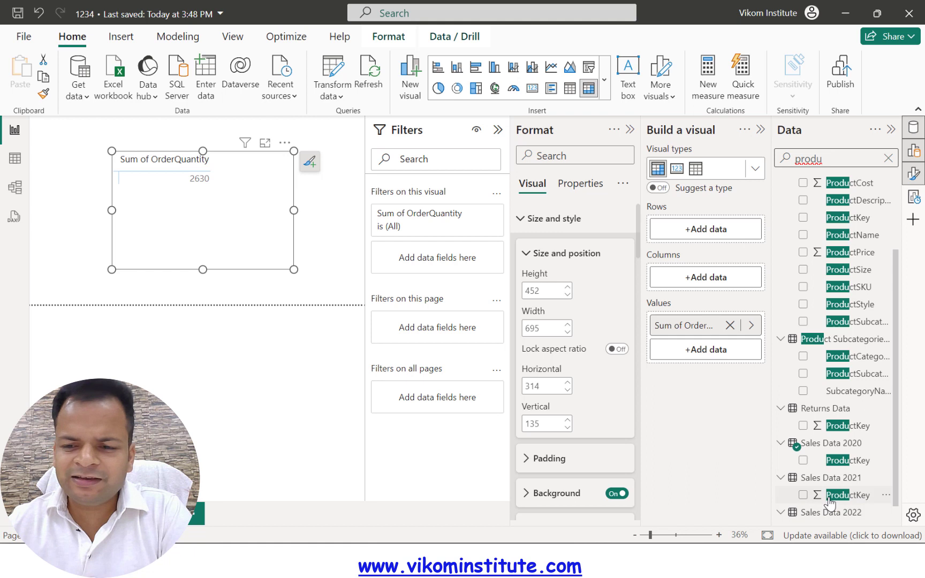
pyautogui.scroll(-1, 833, 497)
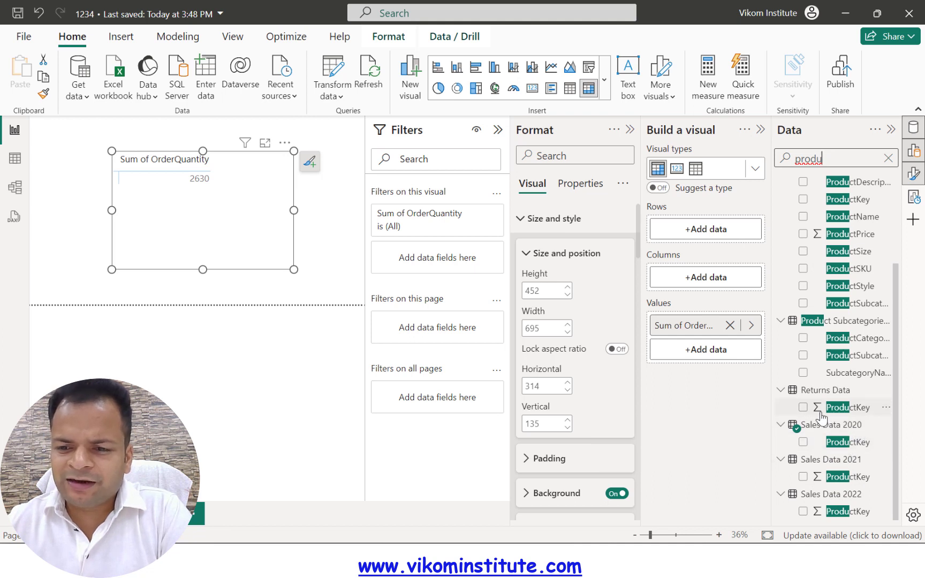
pyautogui.scroll(5, 838, 235)
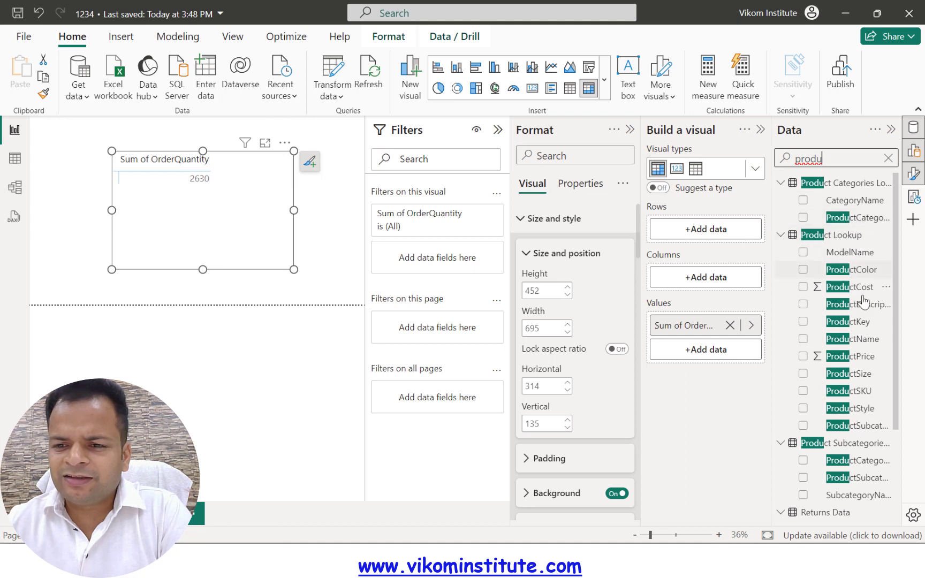
pyautogui.click(803, 323)
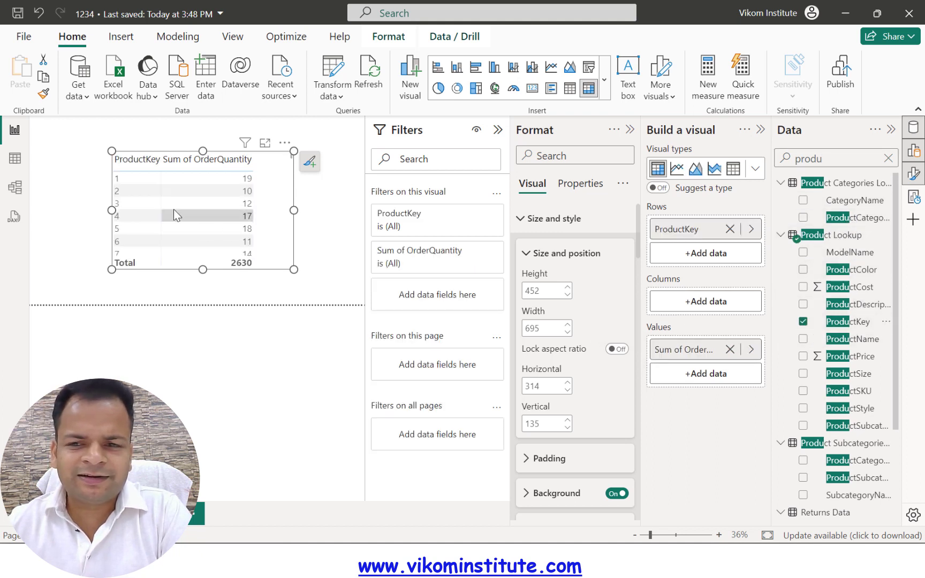
pyautogui.click(804, 321)
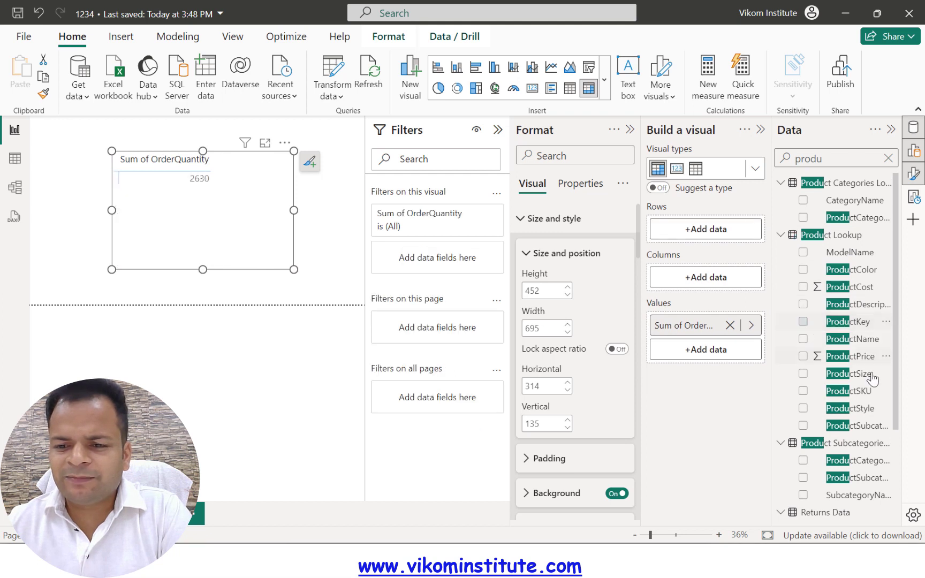
pyautogui.scroll(-3, 868, 378)
pyautogui.click(803, 442)
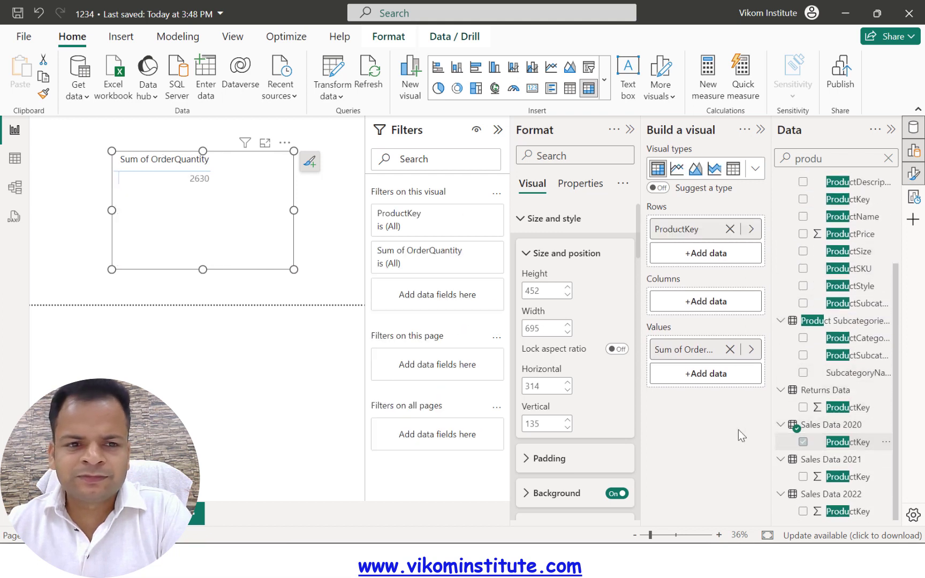
pyautogui.moveTo(296, 274); pyautogui.dragTo(338, 294)
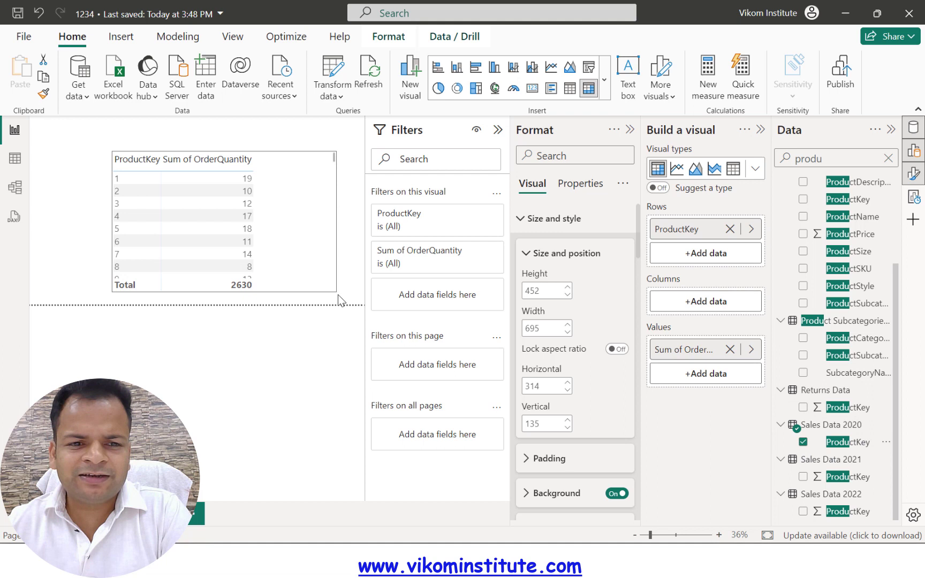
# Step: Try adding ProductKey from Returns Data to the matrix values, and enlarge the visual to fit all columns
pyautogui.click(804, 408)
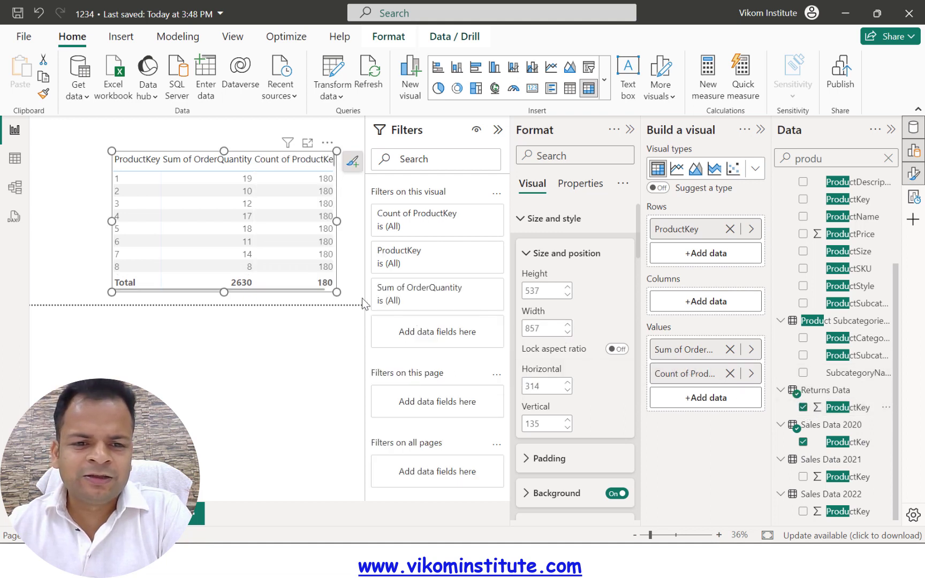
pyautogui.moveTo(341, 292); pyautogui.dragTo(359, 297)
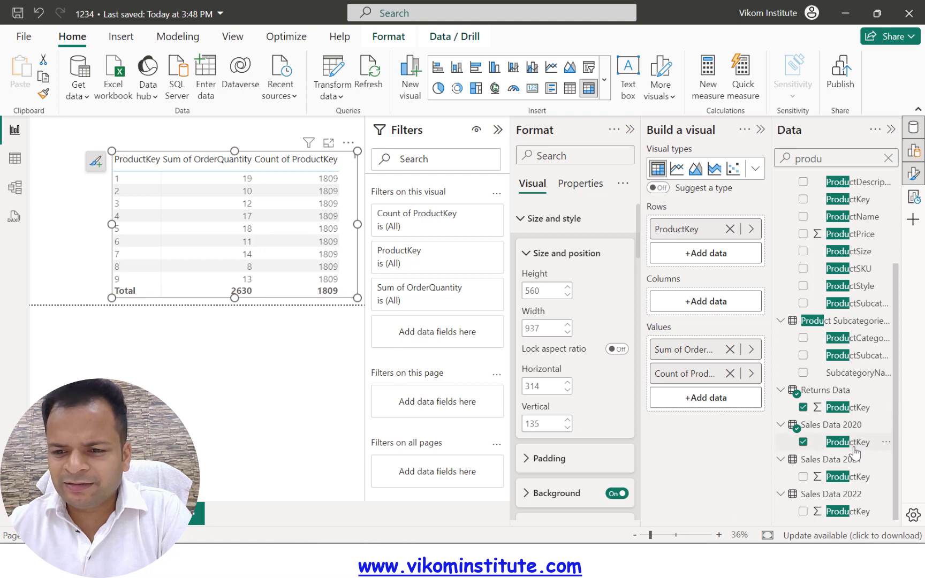
pyautogui.click(803, 407)
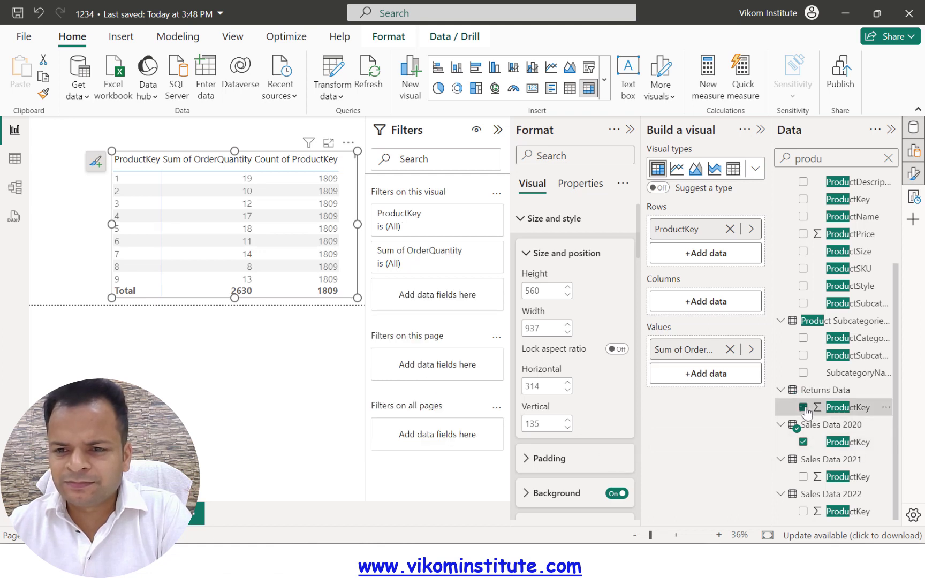
# Step: Search the fields for "retu" and add ReturnQuantity from Returns Data to the matrix values
pyautogui.click(888, 158)
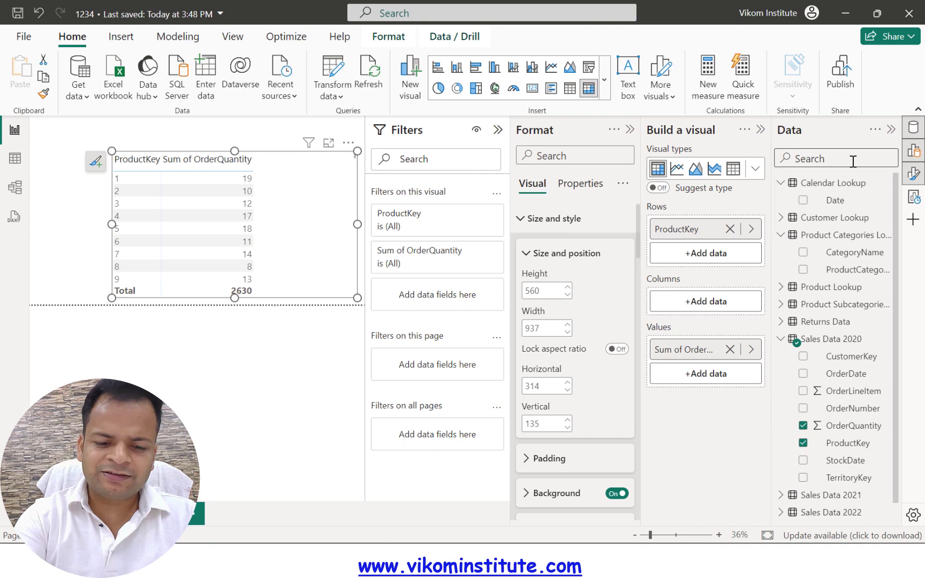
pyautogui.write('retu')
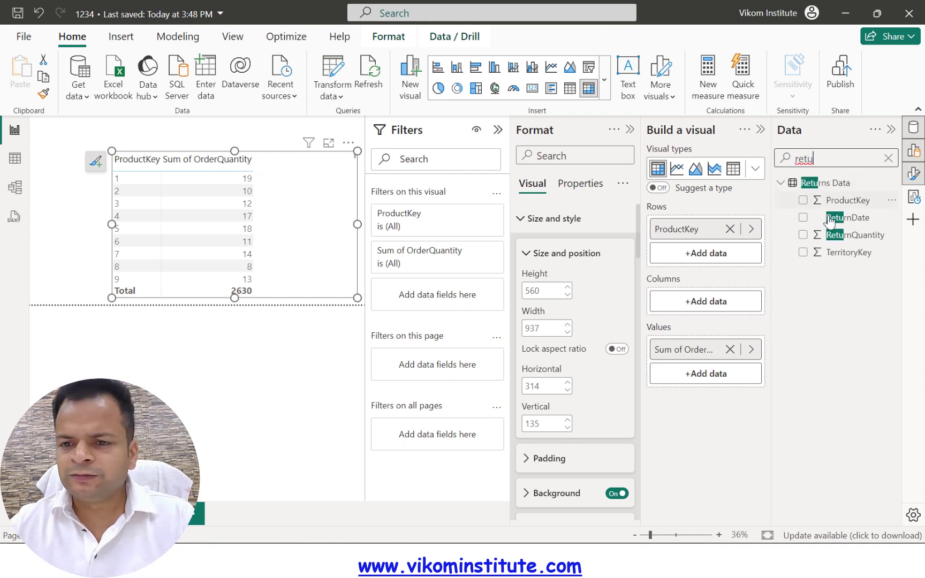
pyautogui.click(804, 235)
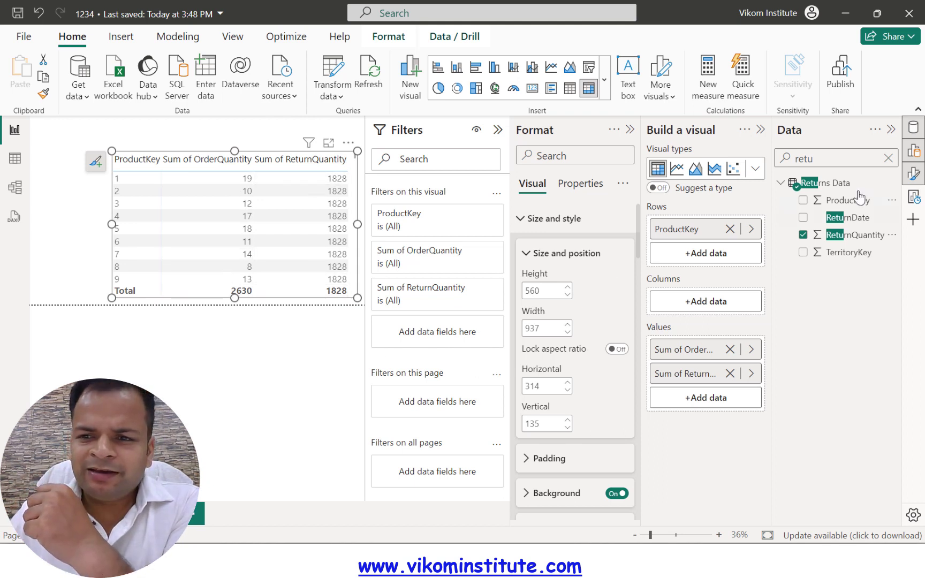
# Step: Search the fields for "produ" and replace the matrix's row field with ProductKey from Returns Data
pyautogui.click(888, 159)
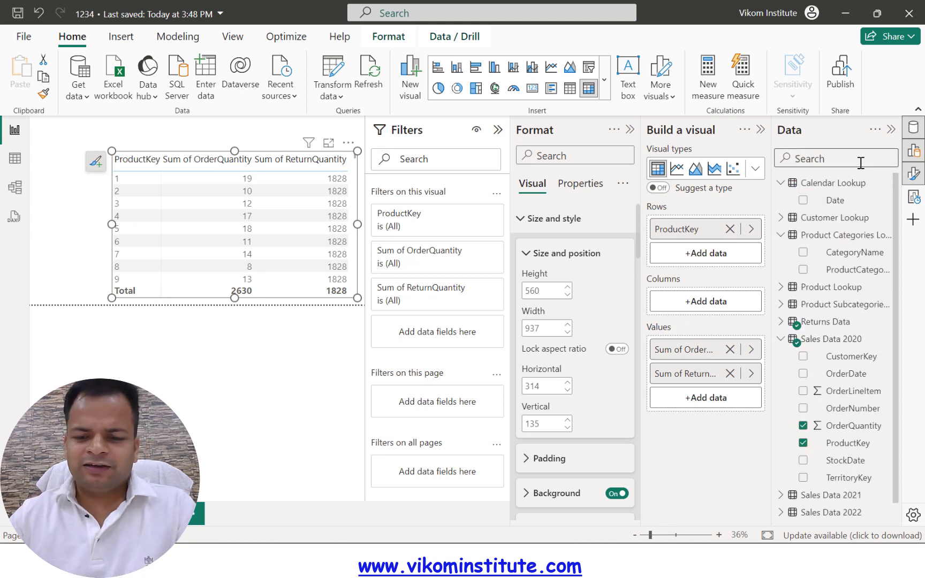
pyautogui.write('produ')
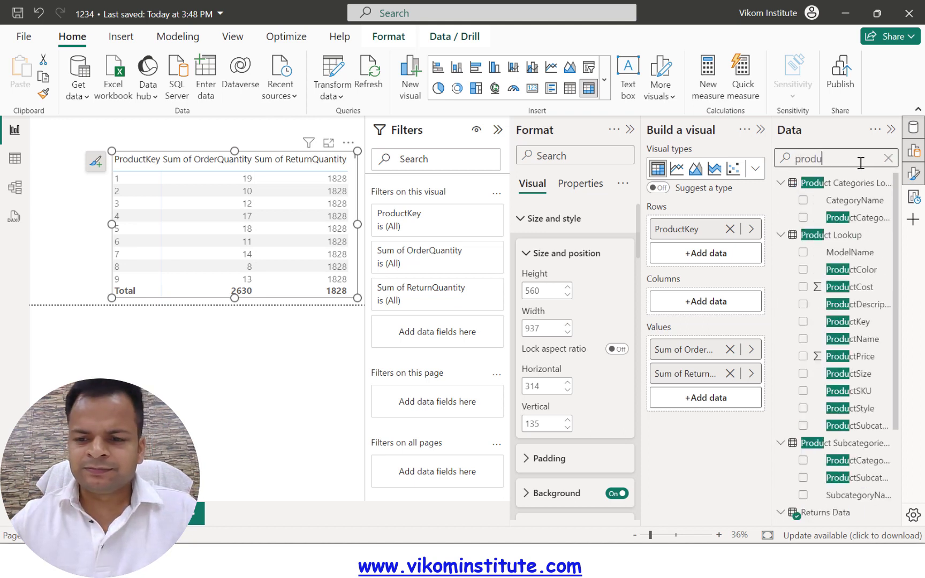
pyautogui.scroll(-4, 838, 388)
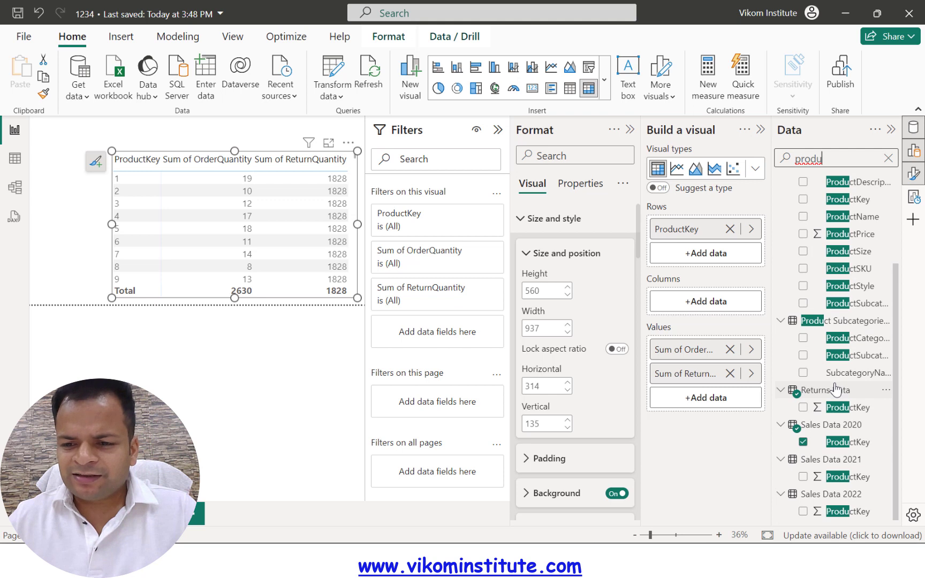
pyautogui.click(803, 444)
pyautogui.click(803, 408)
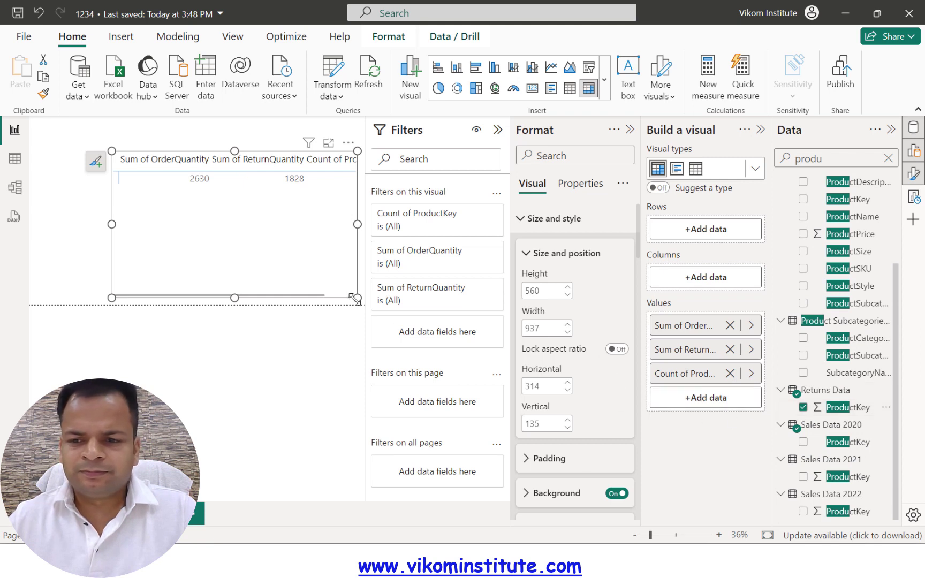
pyautogui.moveTo(699, 374); pyautogui.dragTo(715, 395)
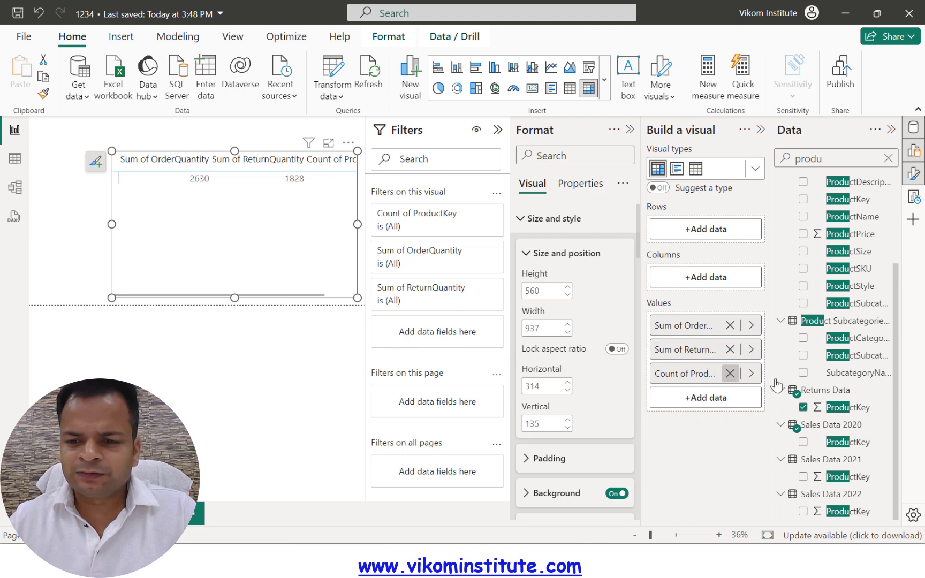
pyautogui.moveTo(846, 408); pyautogui.dragTo(716, 238)
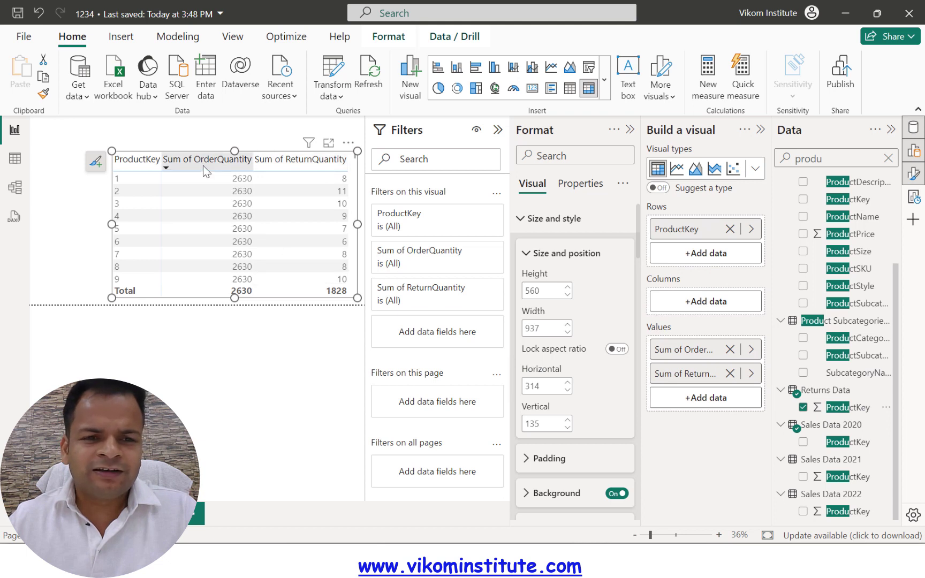
# Step: Clear the field search and collapse the filter and format settings to give the matrix more room
pyautogui.click(889, 158)
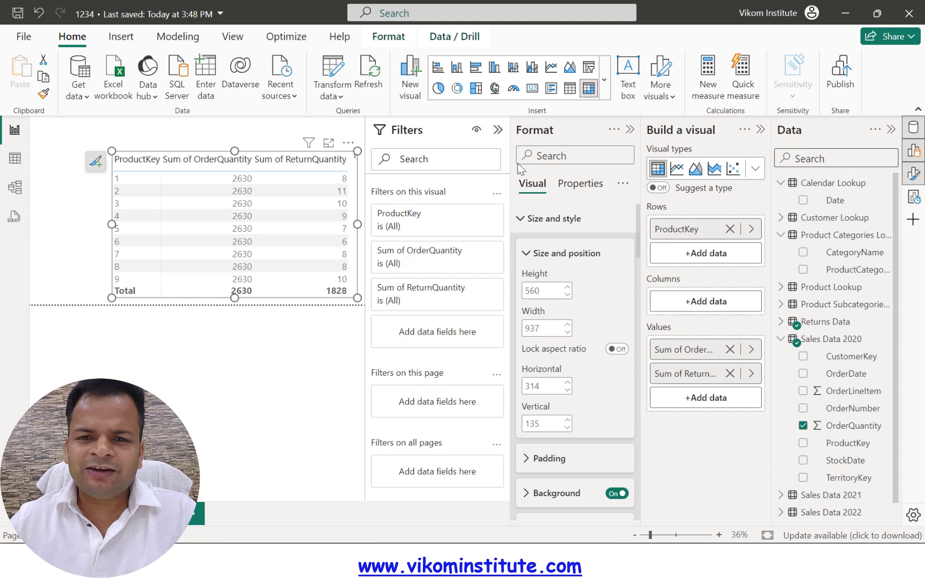
pyautogui.click(498, 132)
pyautogui.click(630, 129)
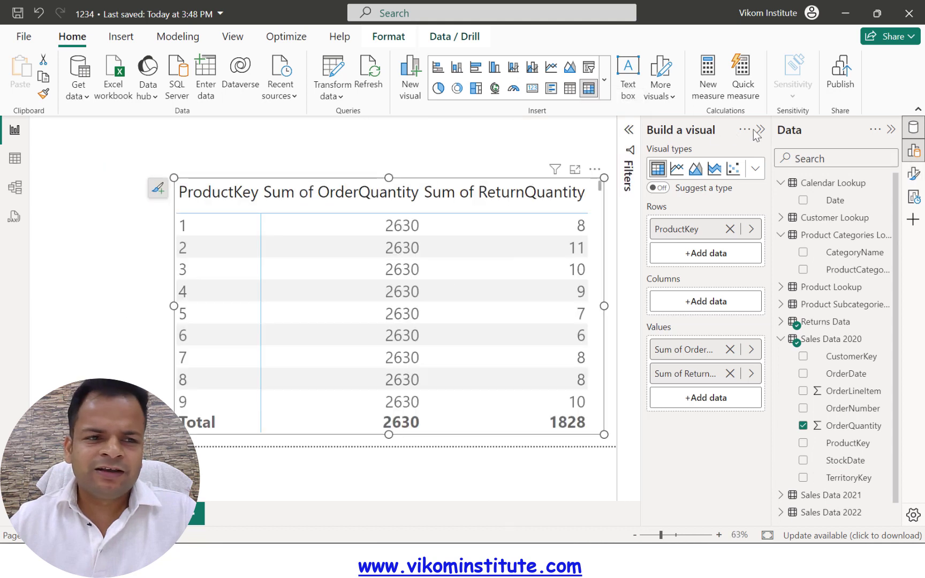
# Step: In the model diagram, move Returns Data lower beside Customer Lookup and place Sales Data 2022 below the surrounding tables
pyautogui.click(15, 187)
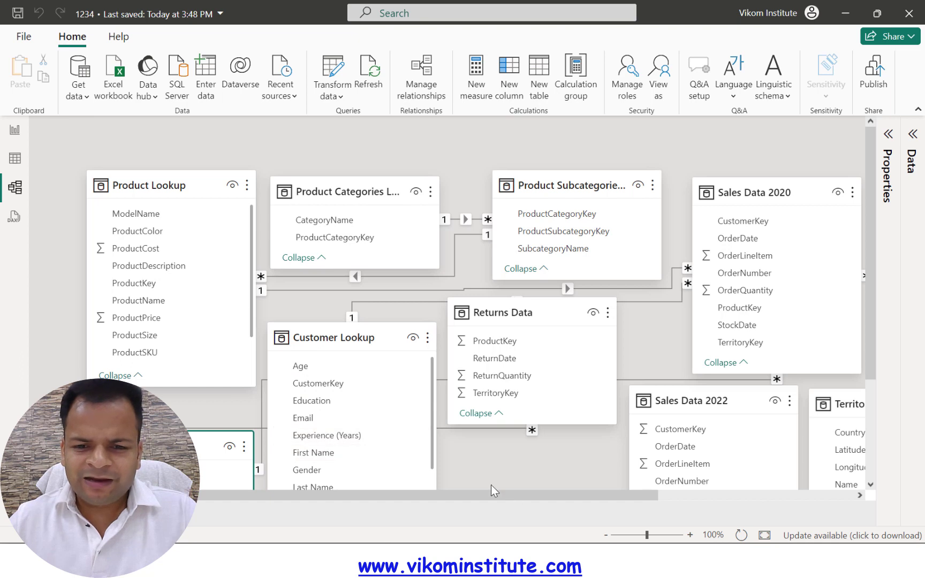
pyautogui.scroll(-1, 504, 493)
pyautogui.moveTo(531, 261); pyautogui.dragTo(535, 324)
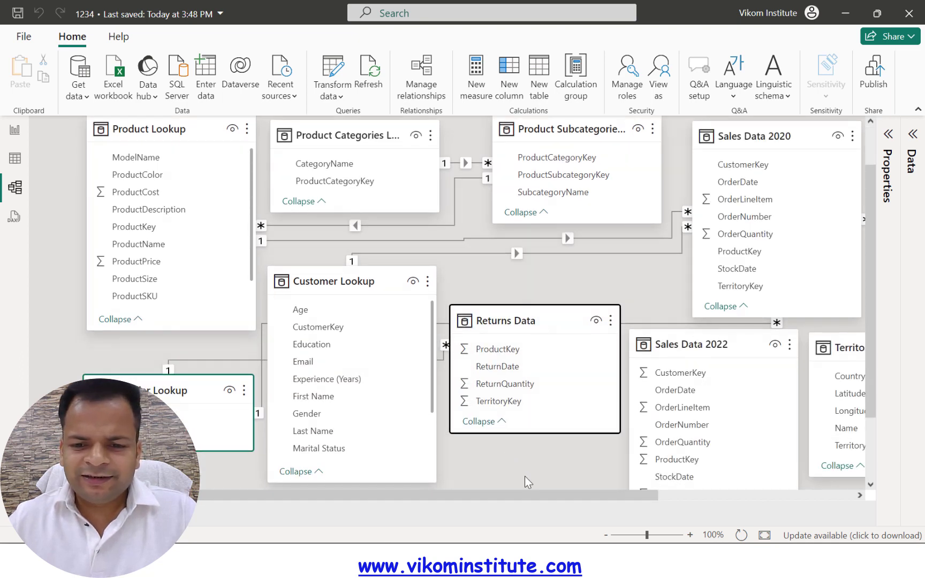
pyautogui.hscroll(3, 527, 494)
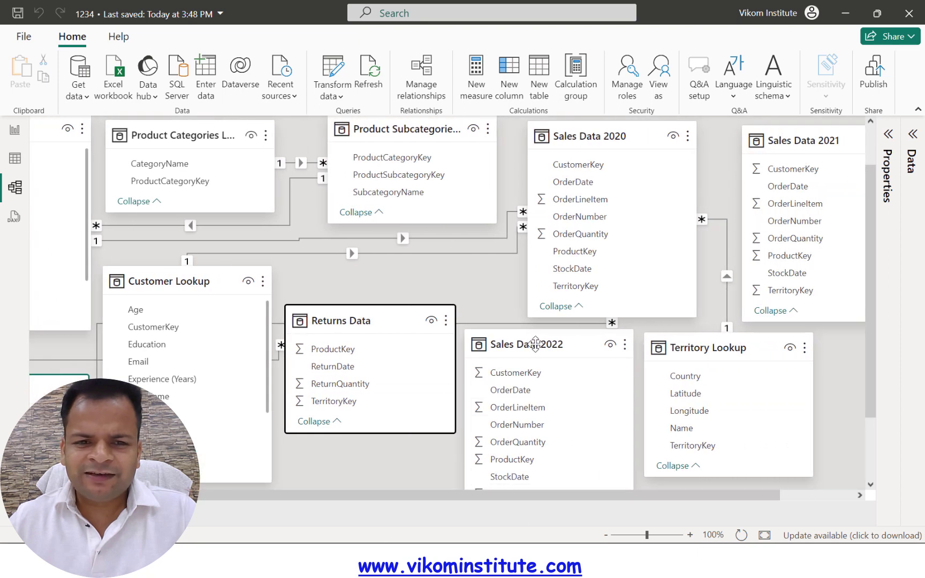
pyautogui.moveTo(535, 344); pyautogui.dragTo(536, 356)
pyautogui.scroll(-2, 562, 402)
pyautogui.moveTo(538, 268); pyautogui.dragTo(512, 455)
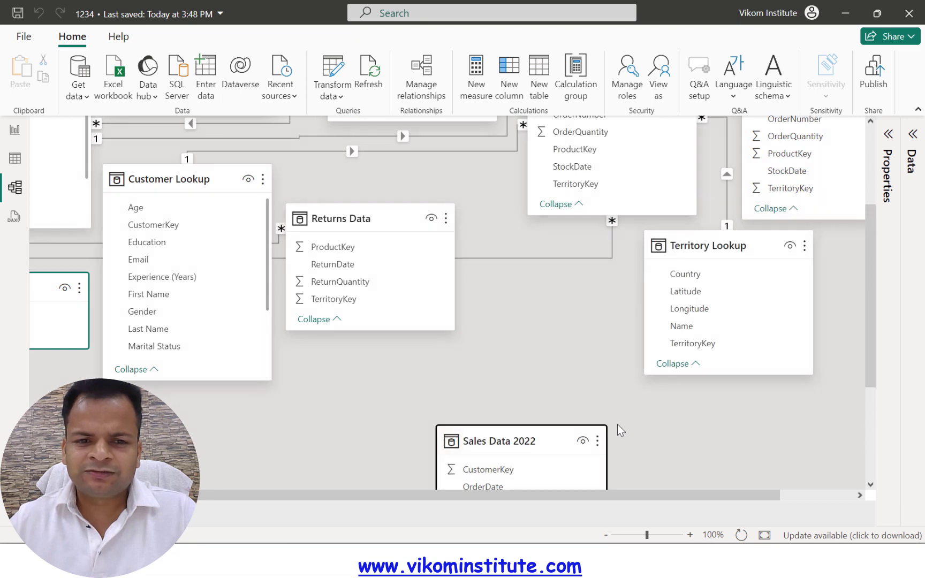
# Step: Move the Sales Data 2020 table down beside Sales Data 2022 in the model diagram
pyautogui.scroll(3, 439, 315)
pyautogui.moveTo(590, 200); pyautogui.dragTo(476, 536)
pyautogui.scroll(-6, 470, 384)
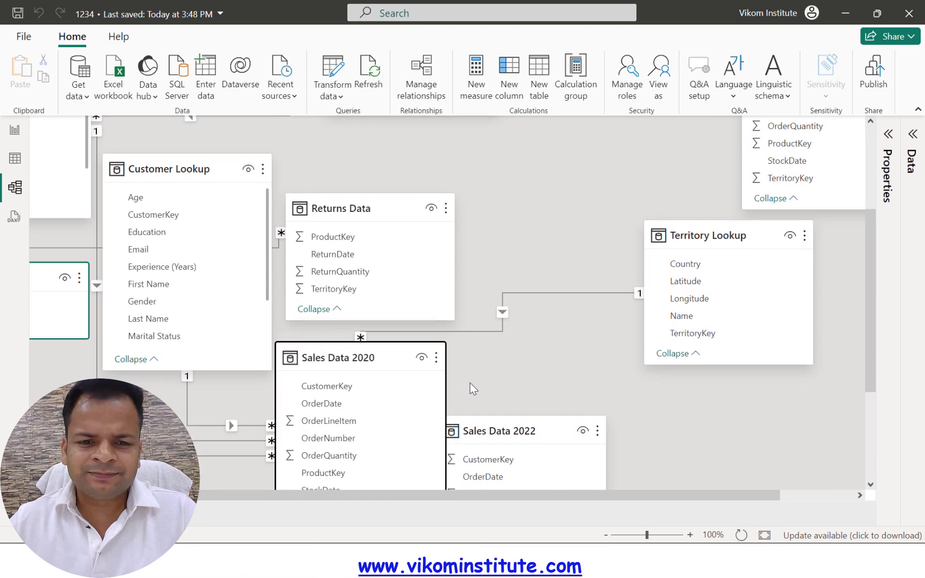
pyautogui.moveTo(343, 196); pyautogui.dragTo(296, 286)
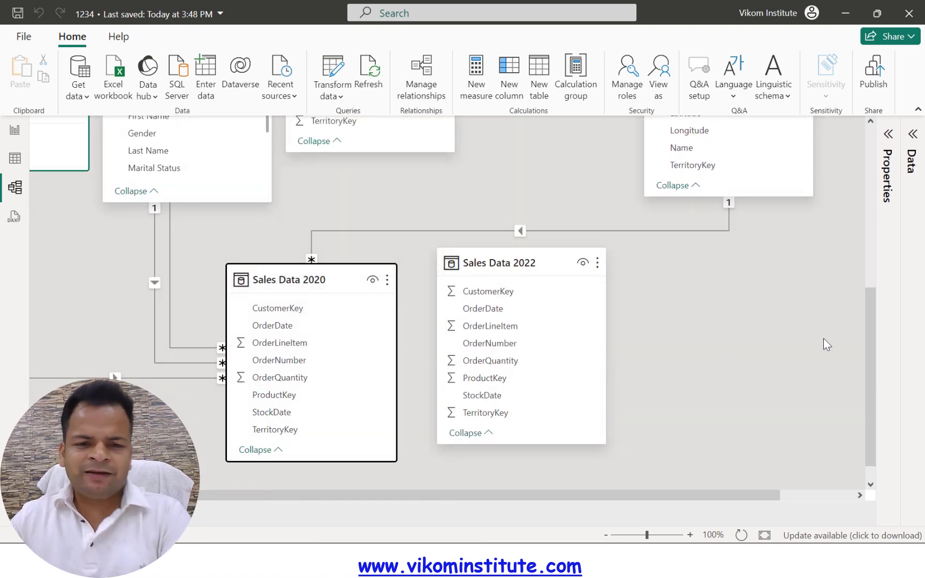
# Step: In the model diagram, move Product Lookup down beside Sales Data 2020 and place Returns Data below them
pyautogui.scroll(2, 825, 339)
pyautogui.scroll(3, 547, 306)
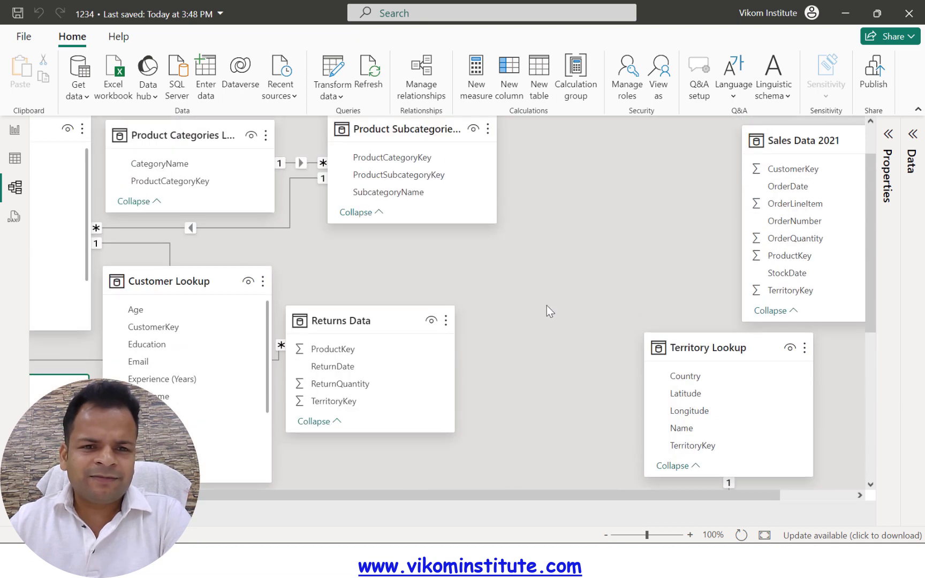
pyautogui.scroll(1, 425, 294)
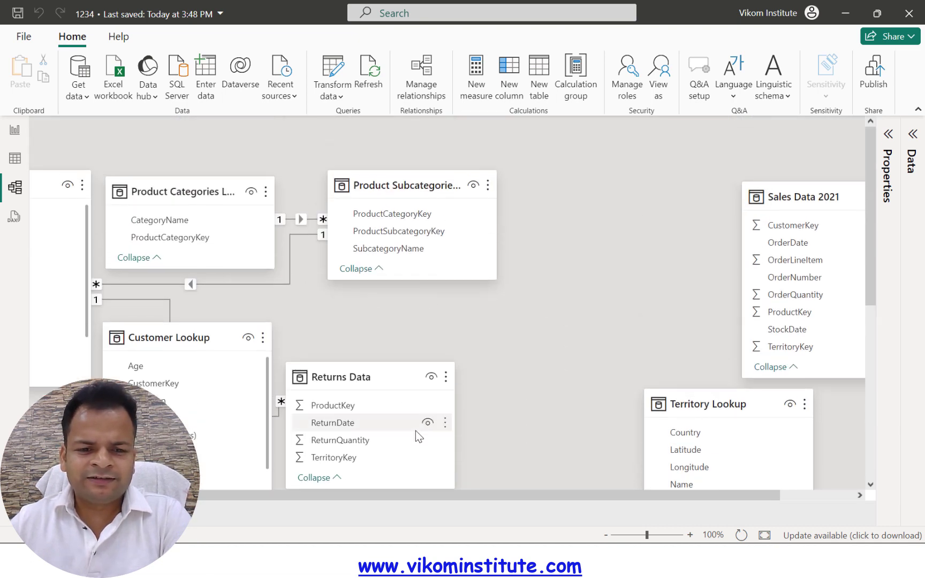
pyautogui.moveTo(413, 497); pyautogui.dragTo(278, 496)
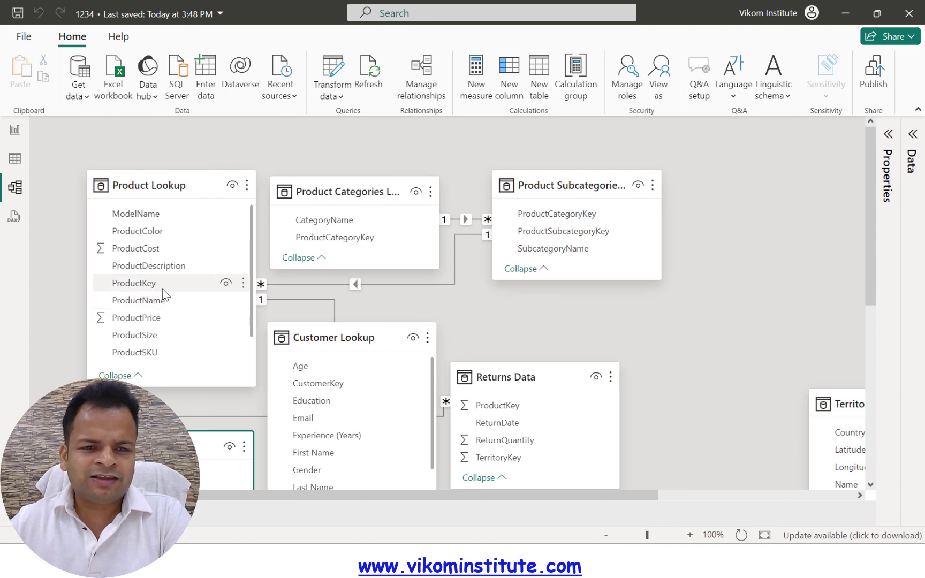
pyautogui.moveTo(183, 196); pyautogui.dragTo(181, 253)
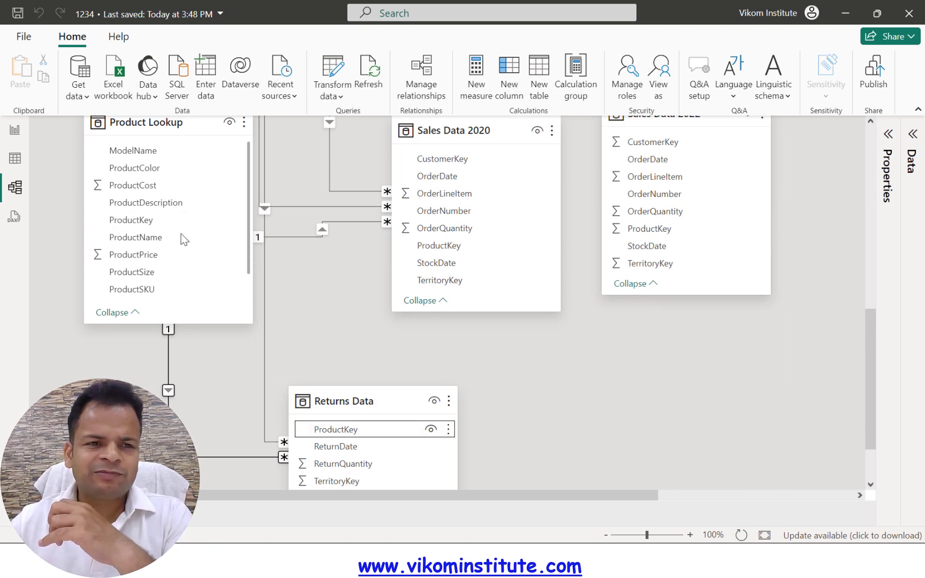
# Step: Check the order and return quantities per ProductKey in the report matrix
pyautogui.click(14, 135)
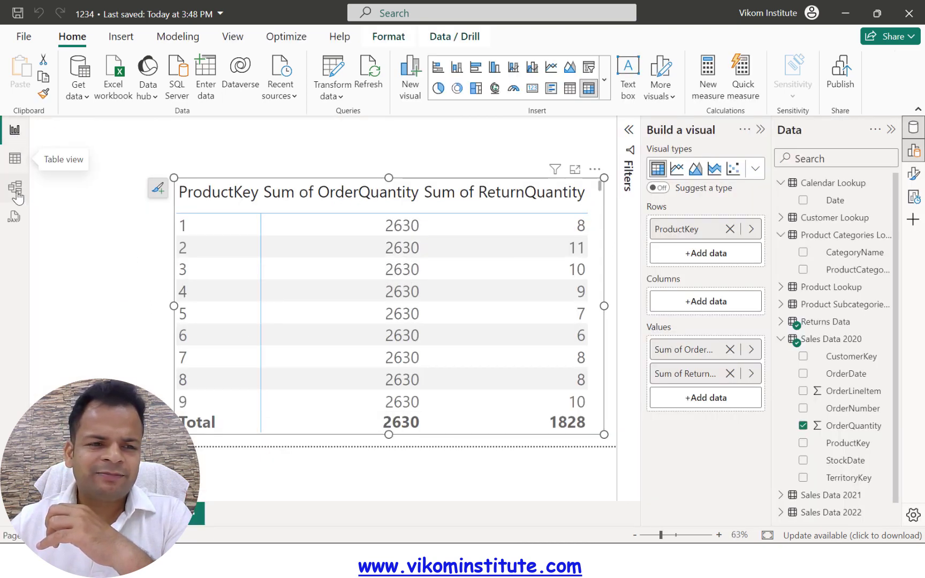
pyautogui.click(14, 174)
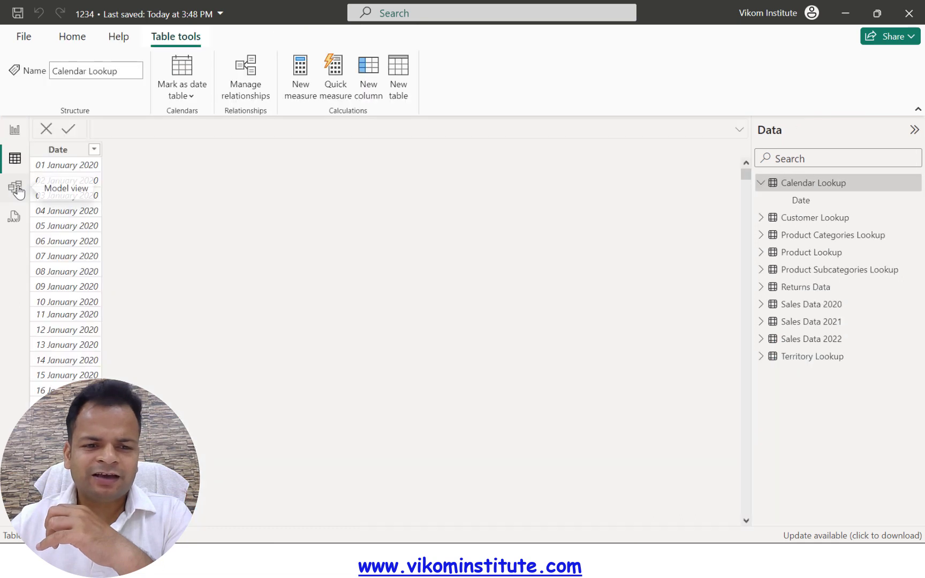
# Step: In the model diagram, move Sales Data 2020 and Sales Data 2022 farther away from Product Lookup
pyautogui.click(14, 187)
pyautogui.scroll(2, 453, 384)
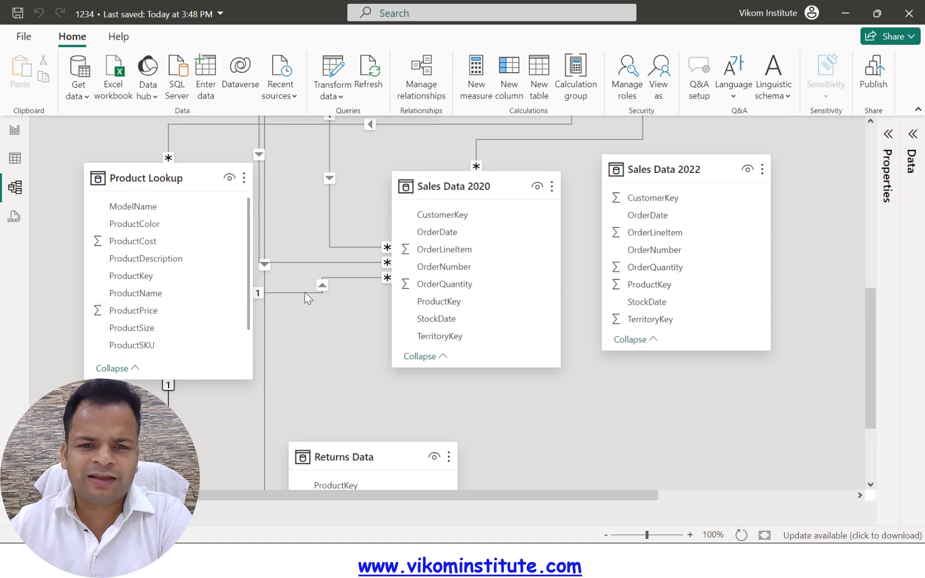
pyautogui.moveTo(493, 191); pyautogui.dragTo(611, 192)
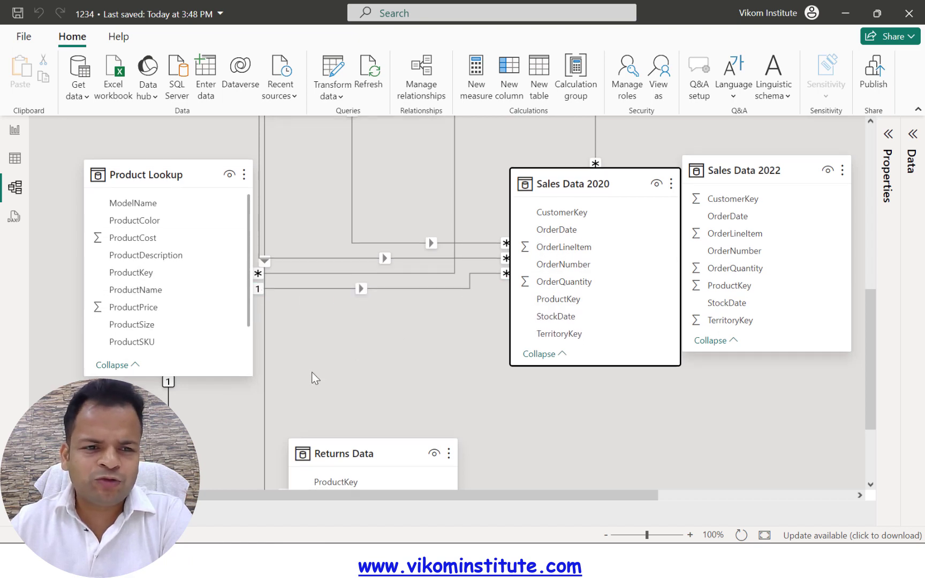
# Step: Examine the relationships that link Product Lookup to Sales Data 2020 and Returns Data, including their ProductKey fields and filter directions
pyautogui.scroll(-1, 312, 372)
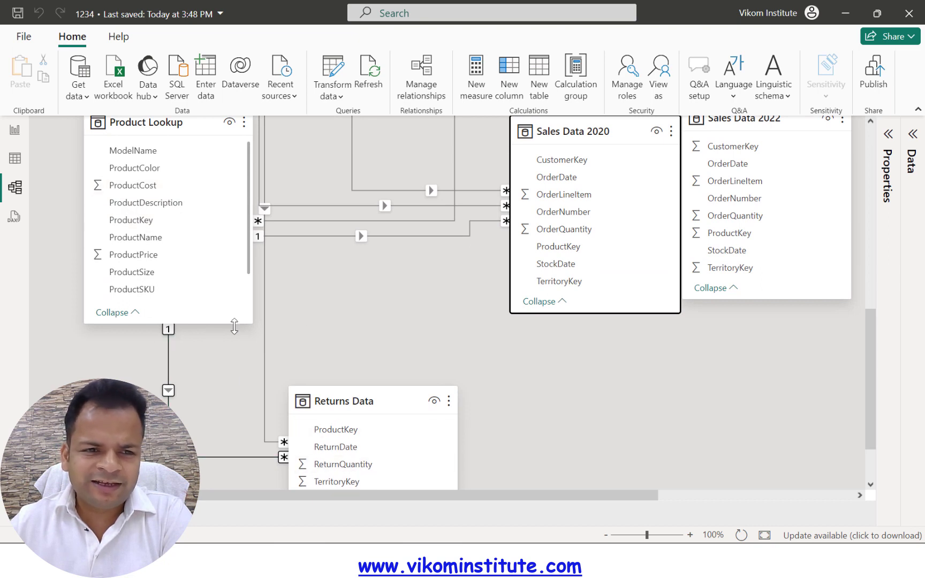
pyautogui.scroll(1, 345, 334)
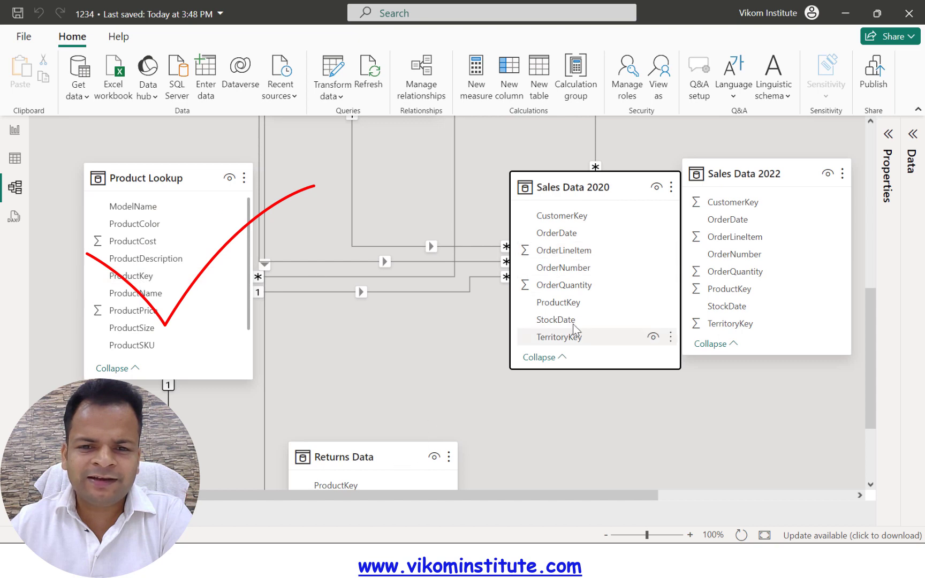
pyautogui.scroll(-1, 430, 362)
pyautogui.scroll(-2, 429, 362)
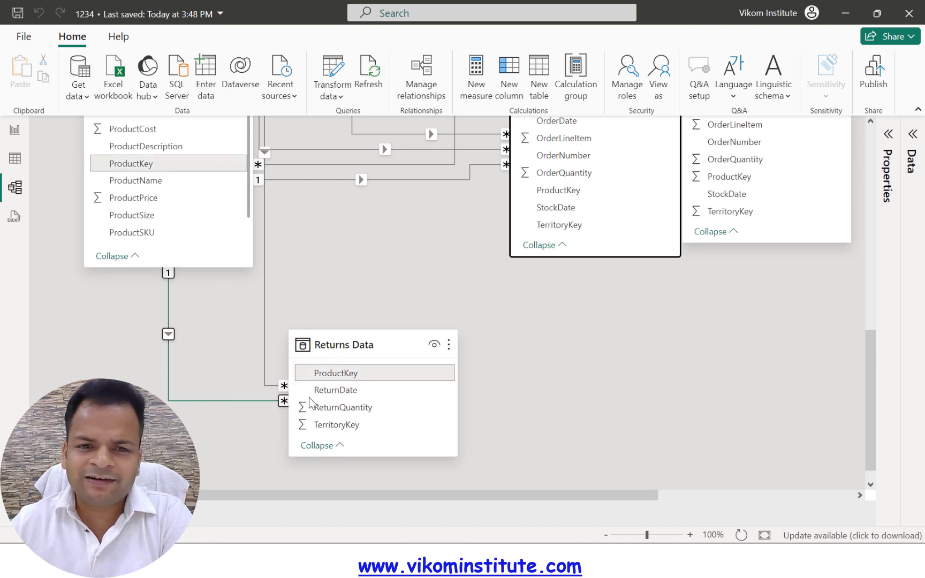
pyautogui.scroll(2, 461, 361)
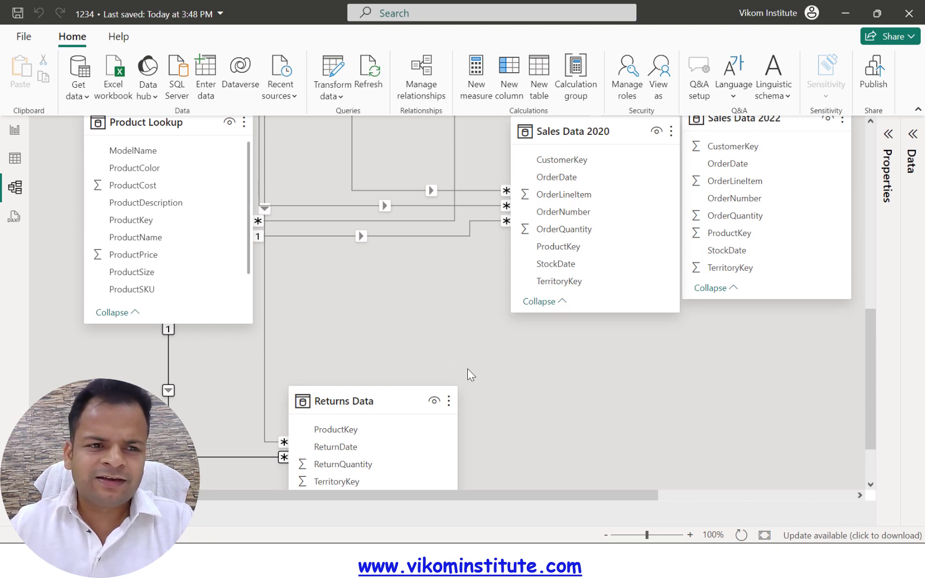
# Step: Compare the report matrix's order and return quantities per ProductKey with the filter directions in the model diagram
pyautogui.click(15, 130)
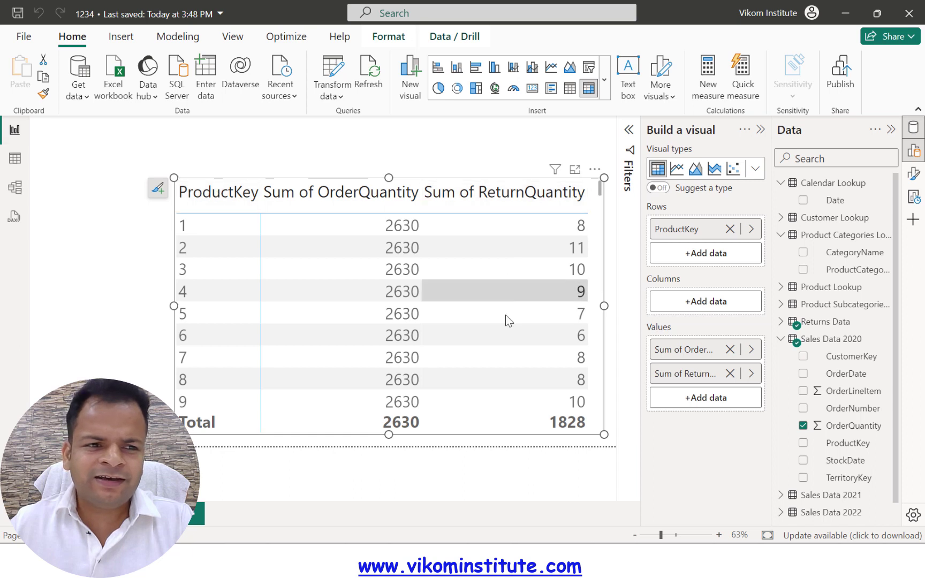
pyautogui.click(15, 187)
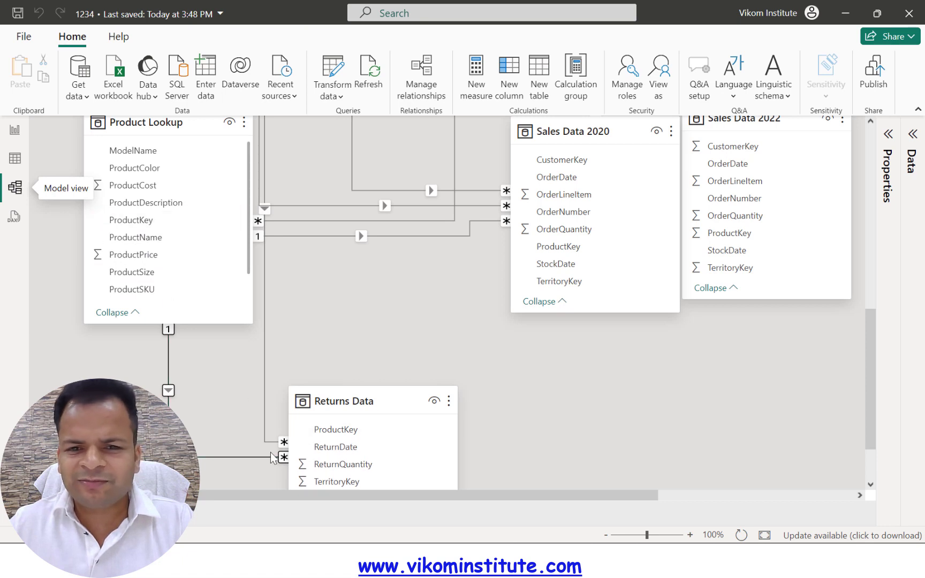
pyautogui.moveTo(219, 313); pyautogui.dragTo(228, 519)
pyautogui.moveTo(160, 380); pyautogui.dragTo(298, 370)
pyautogui.moveTo(101, 336)
pyautogui.mouseDown()
pyautogui.moveTo(248, 454)
pyautogui.moveTo(331, 476)
pyautogui.mouseUp()
pyautogui.moveTo(331, 336); pyautogui.dragTo(227, 399)
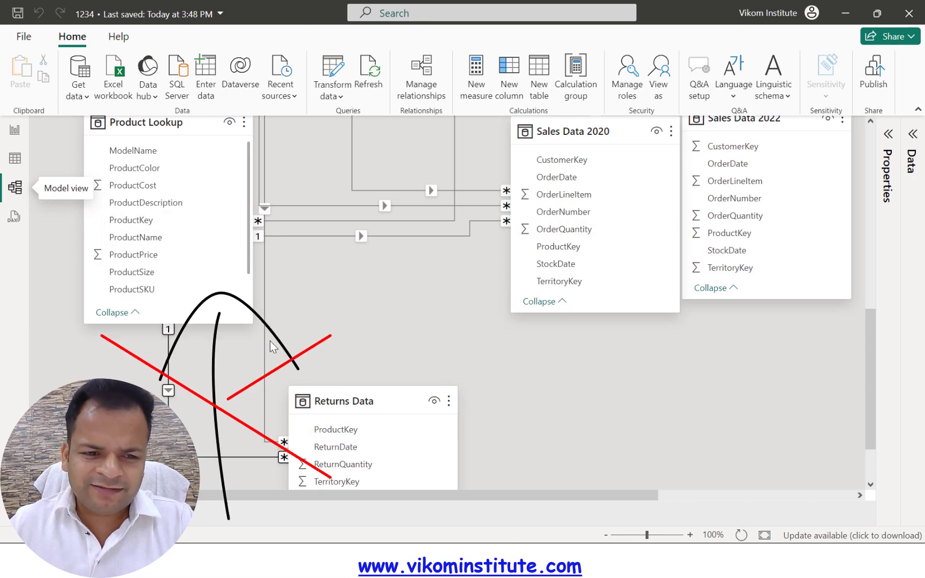
pyautogui.press('e')
pyautogui.moveTo(228, 294); pyautogui.dragTo(243, 412)
pyautogui.moveTo(158, 377)
pyautogui.mouseDown()
pyautogui.moveTo(312, 354)
pyautogui.moveTo(386, 309)
pyautogui.mouseUp()
pyautogui.press('e')
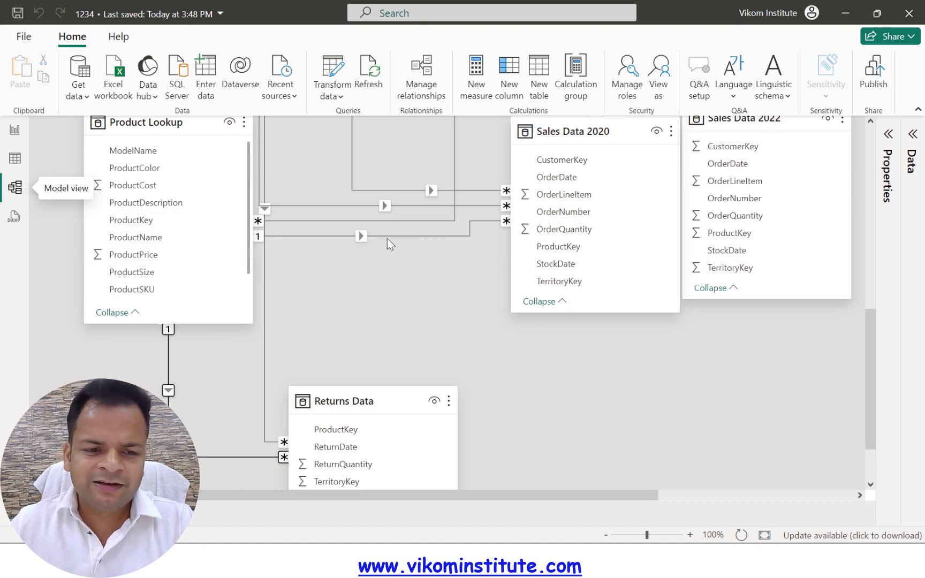
# Step: Set the cross filter direction of the relationship between Returns Data and Product Lookup to Both
pyautogui.rightClick(167, 399)
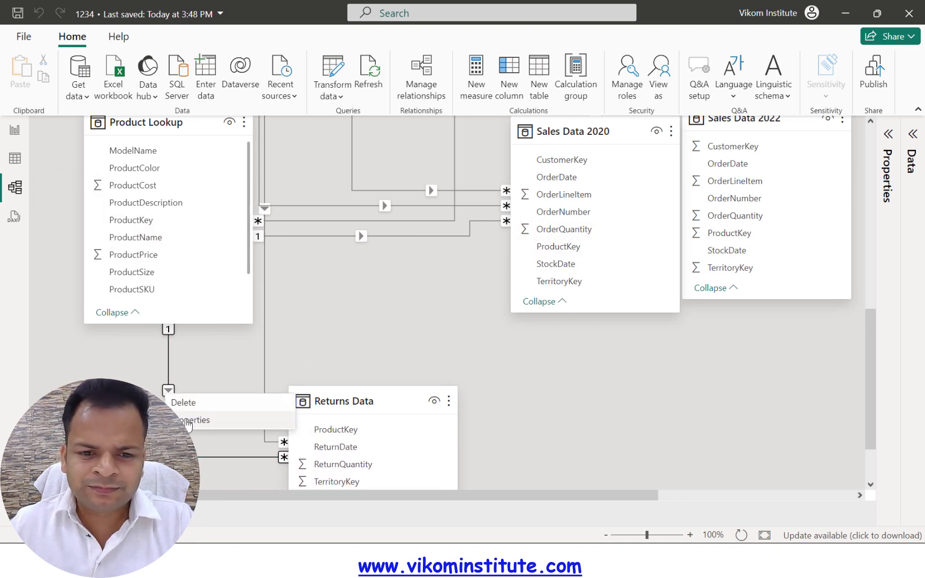
pyautogui.click(305, 429)
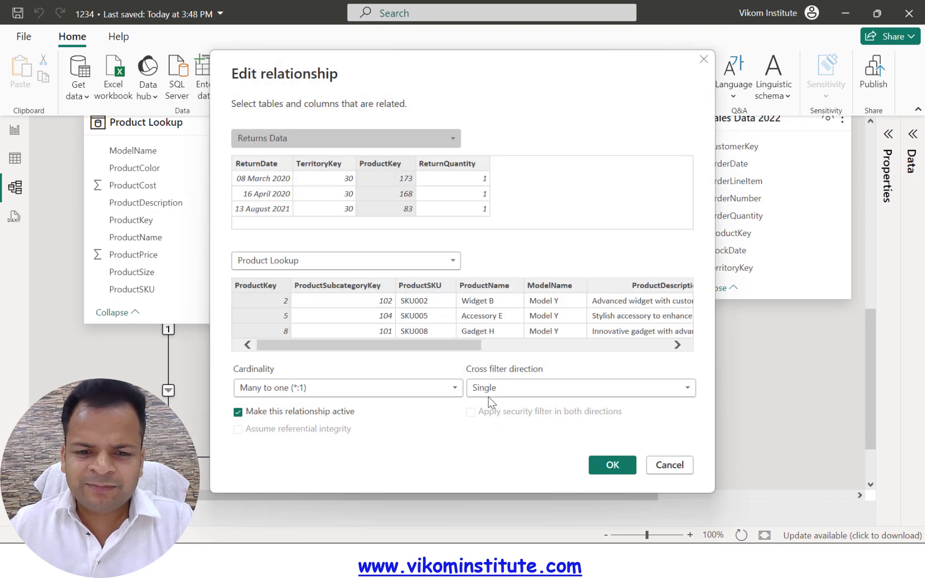
pyautogui.click(516, 390)
pyautogui.click(507, 421)
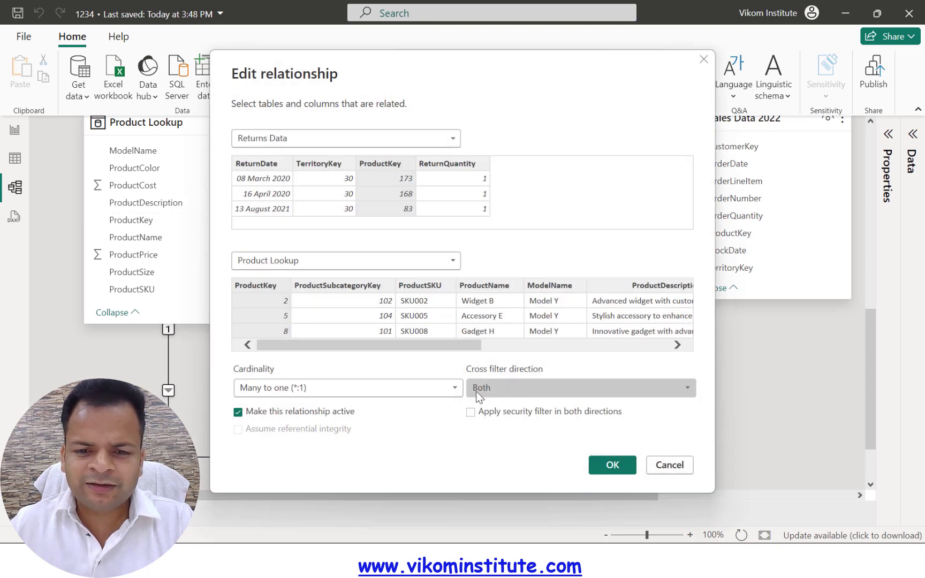
pyautogui.click(612, 466)
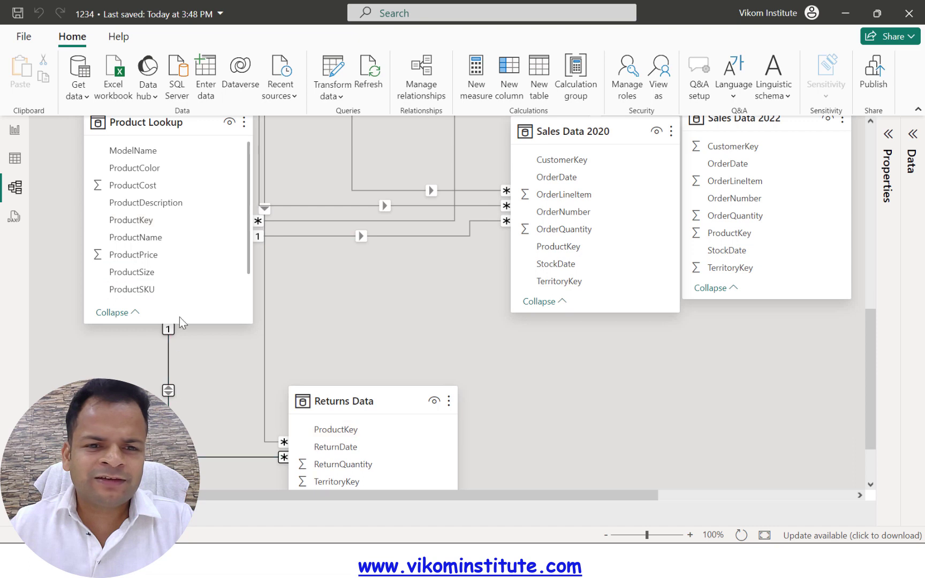
# Step: Review the order and return quantities across the ProductKey rows of the report matrix after the relationship change
pyautogui.click(16, 132)
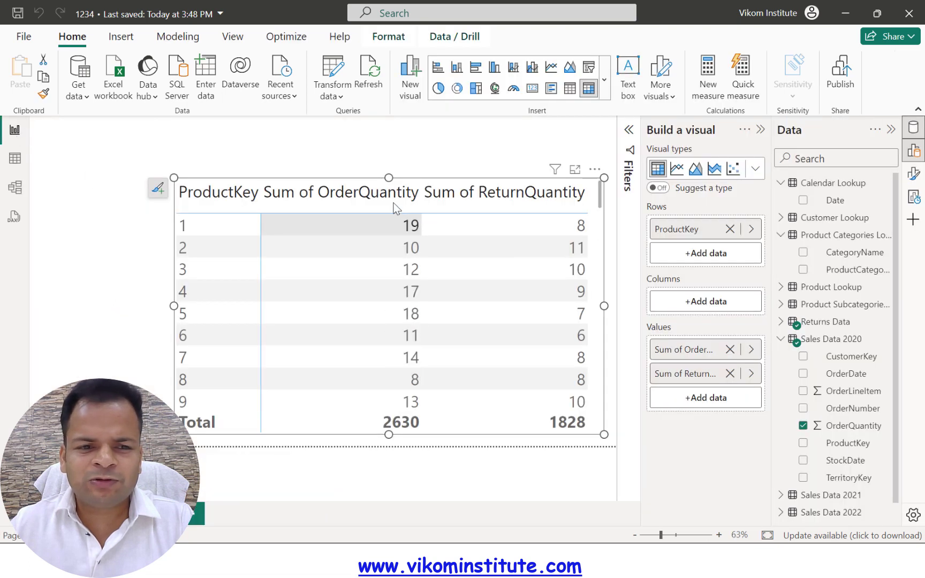
pyautogui.scroll(-3, 391, 315)
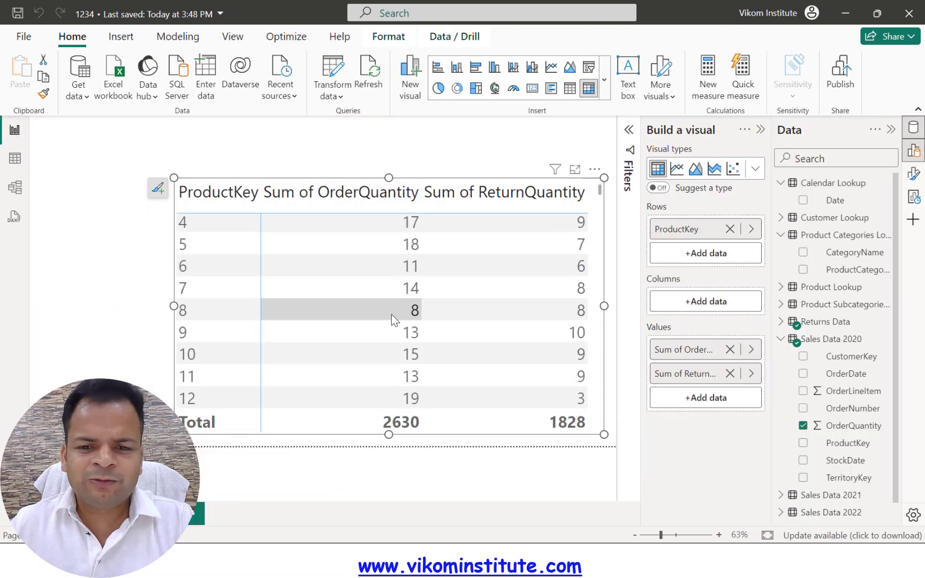
pyautogui.scroll(3, 423, 332)
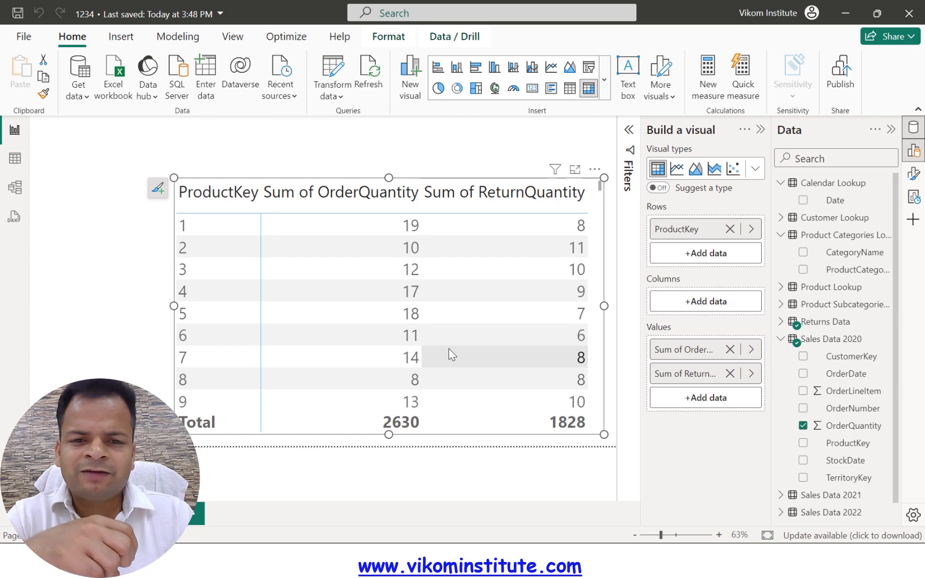